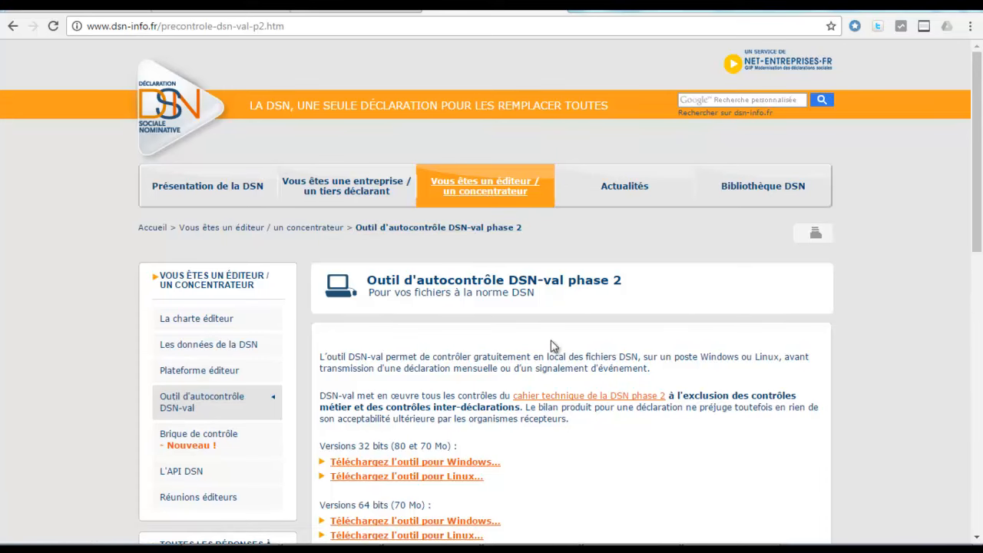
Step: Download the 64-bit Windows version of the DSN-val phase 2 self-check tool
left_click_drag(977, 184, 980, 234)
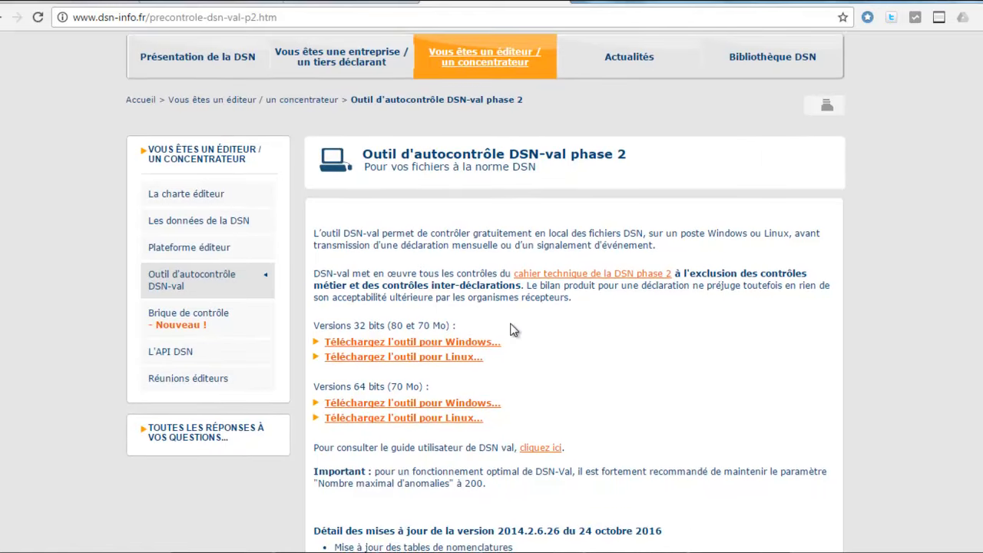
left_click(454, 405)
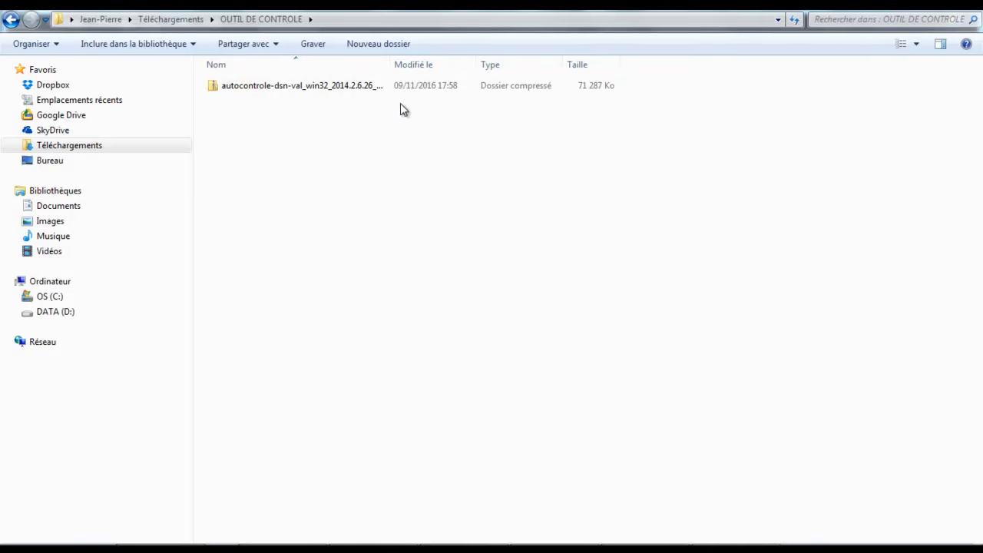
left_click(307, 88)
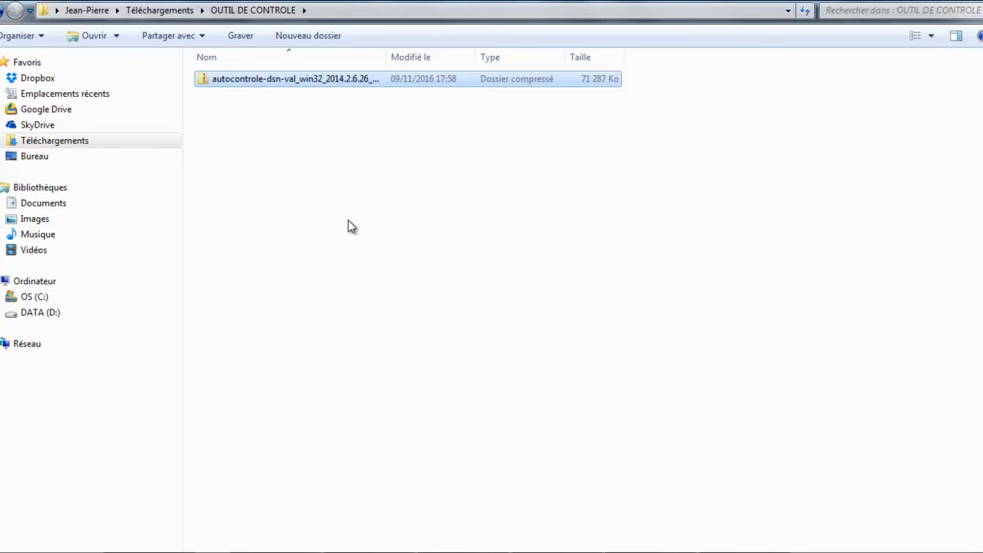
mouse_move(582, 551)
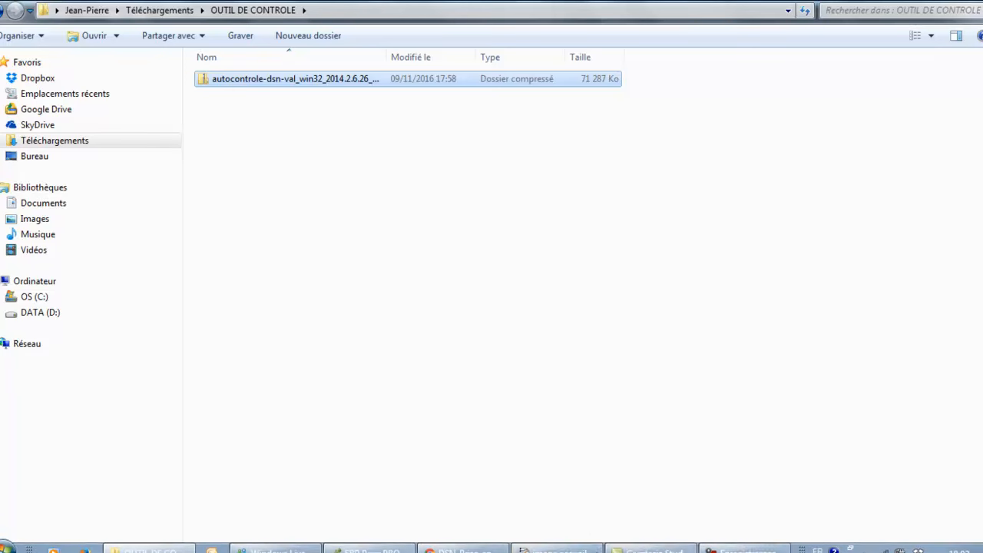
left_click(485, 543)
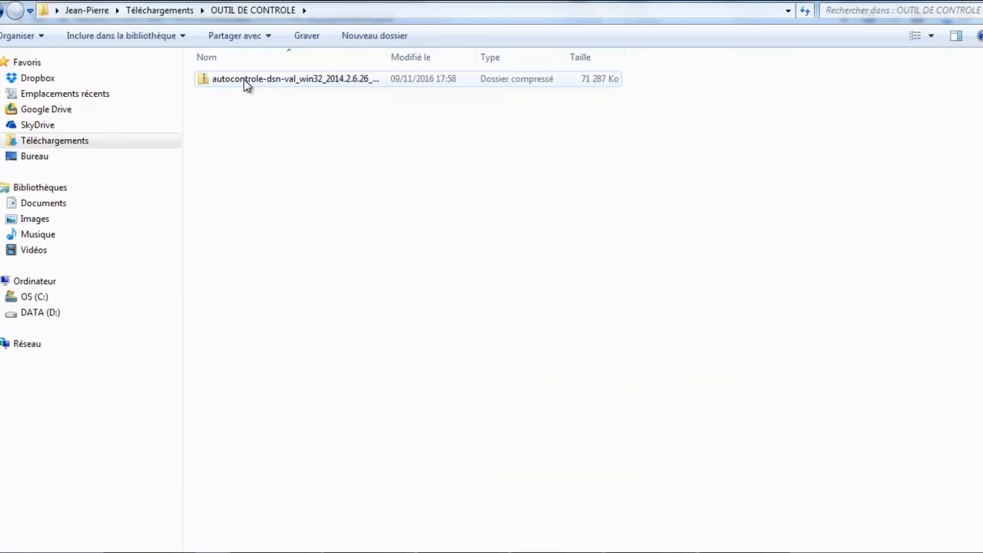
Step: Move the downloaded autocontrole-dsn-val archive from OUTIL DE CONTROLE into the OUTIL TELECHARGE folder on drive D:
left_click(246, 85)
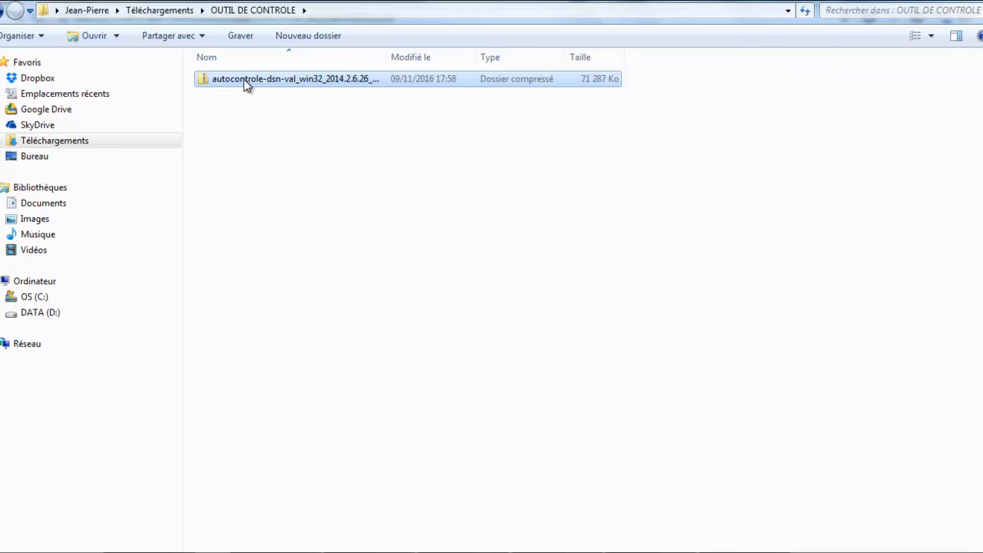
key("ctrl+x")
left_click(29, 313)
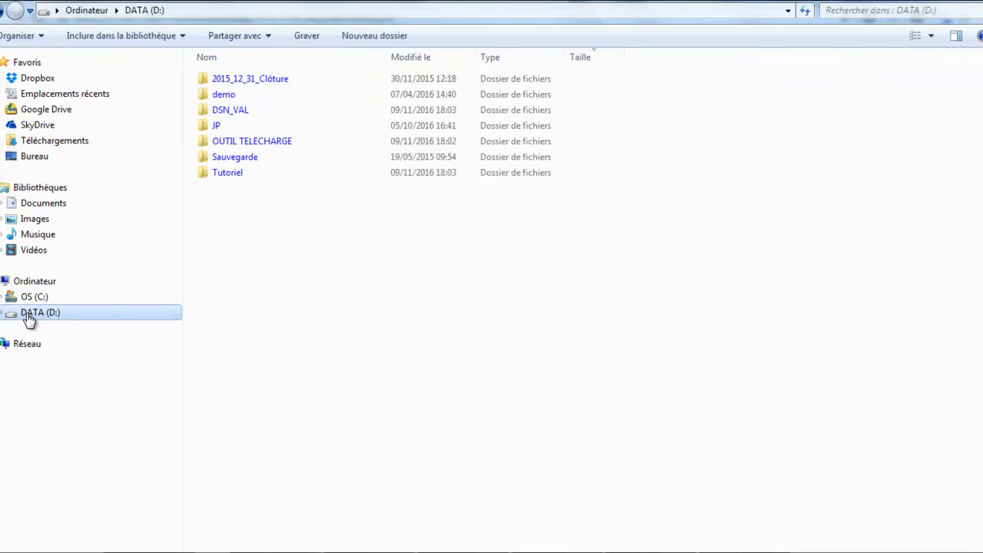
double_click(235, 142)
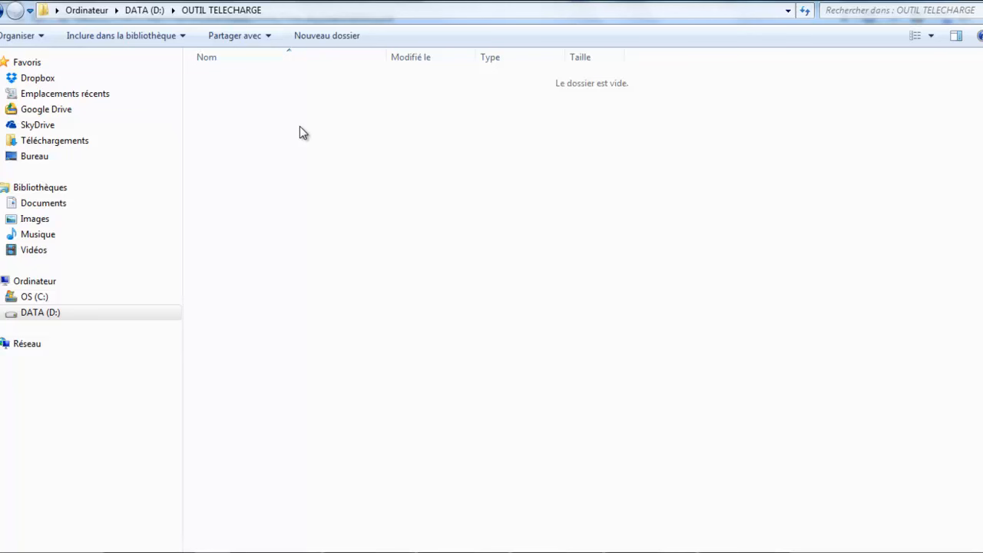
key("ctrl+v")
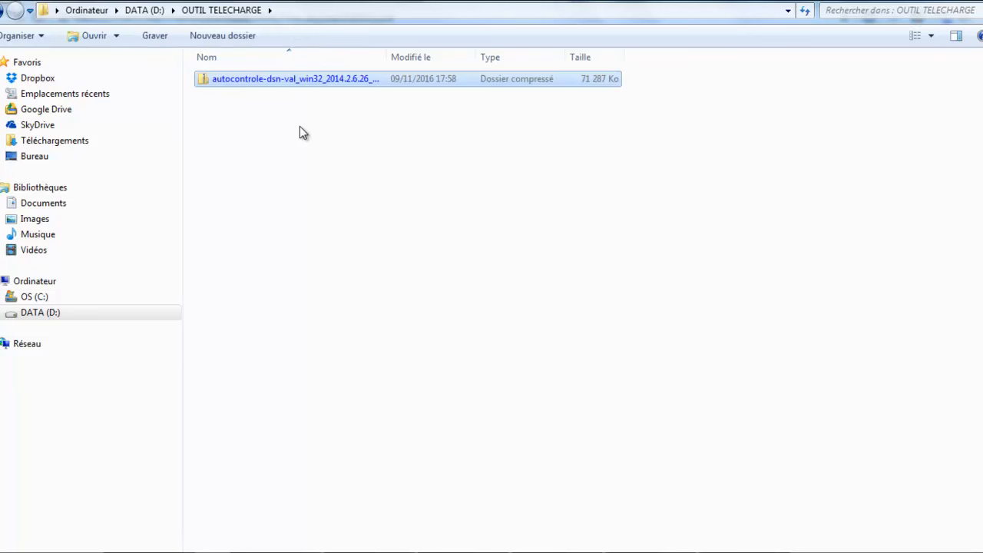
Step: Open the autocontrole-dsn-val archive and run Autocontrol-ValidateurModeBatchWin64.cmd from it, accepting the security warning
double_click(302, 79)
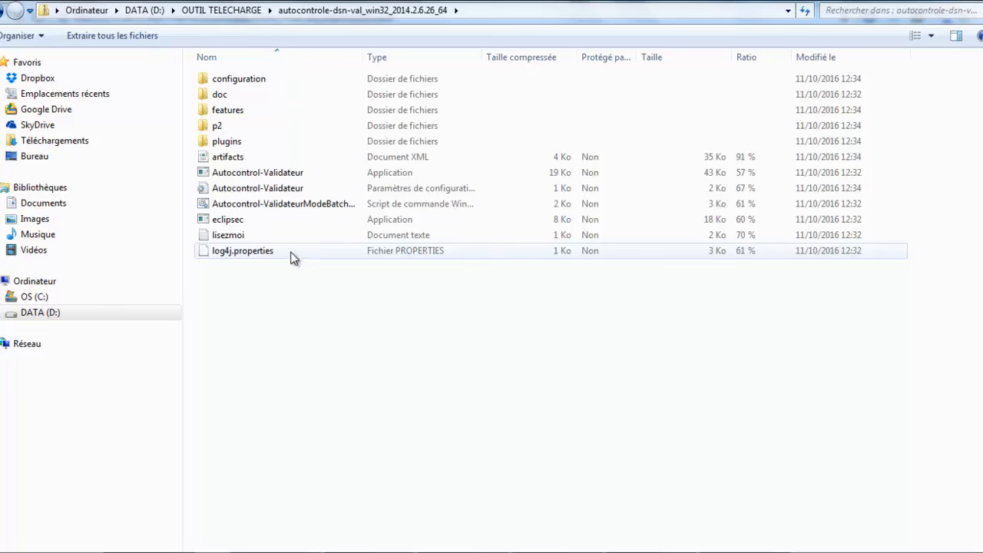
left_click(275, 207)
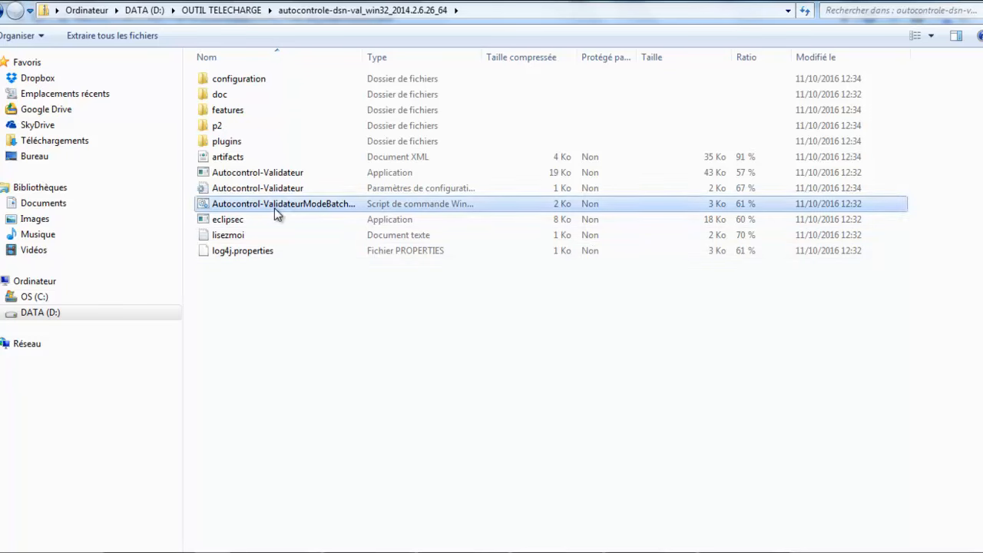
double_click(274, 207)
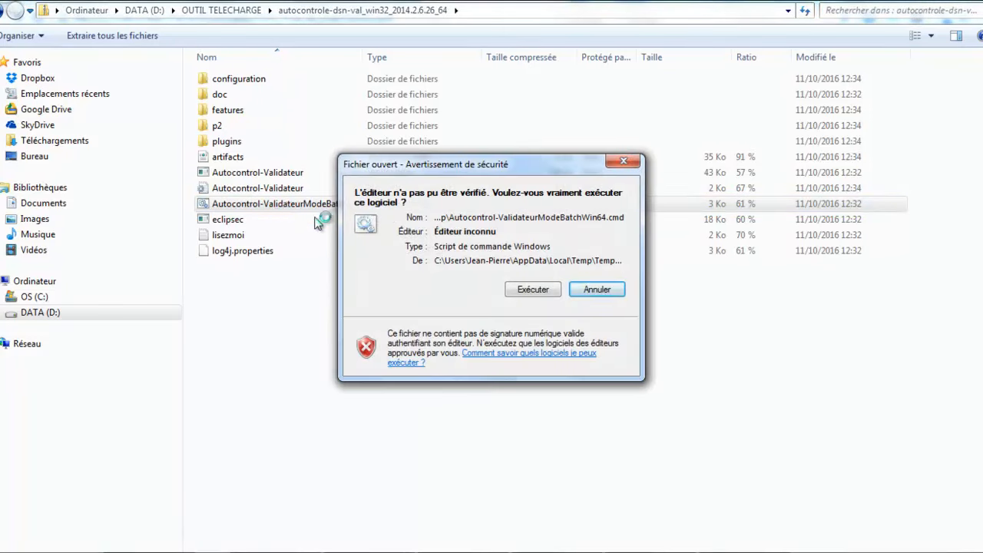
left_click(533, 289)
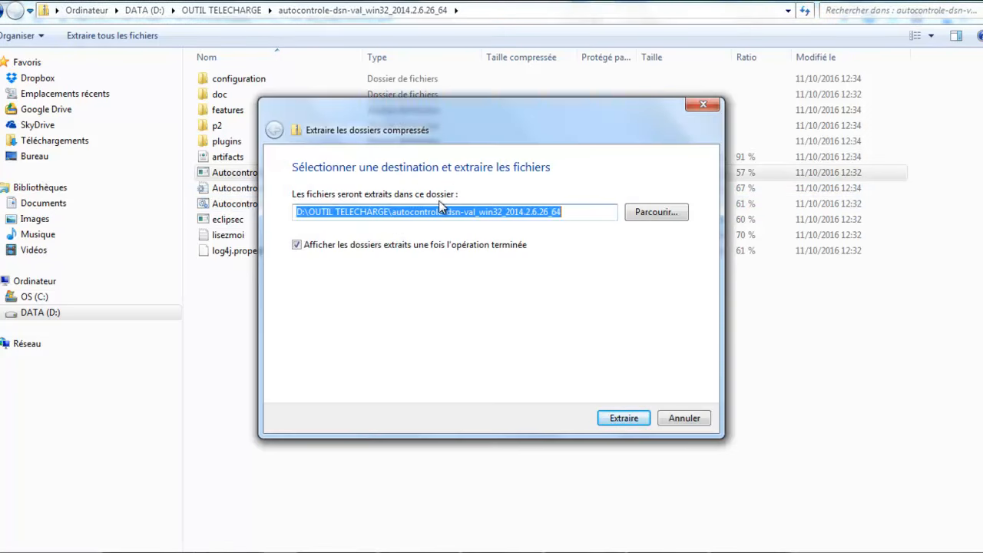
Step: Extract the archive's files into the DSN_VAL folder on drive D:
left_click(651, 212)
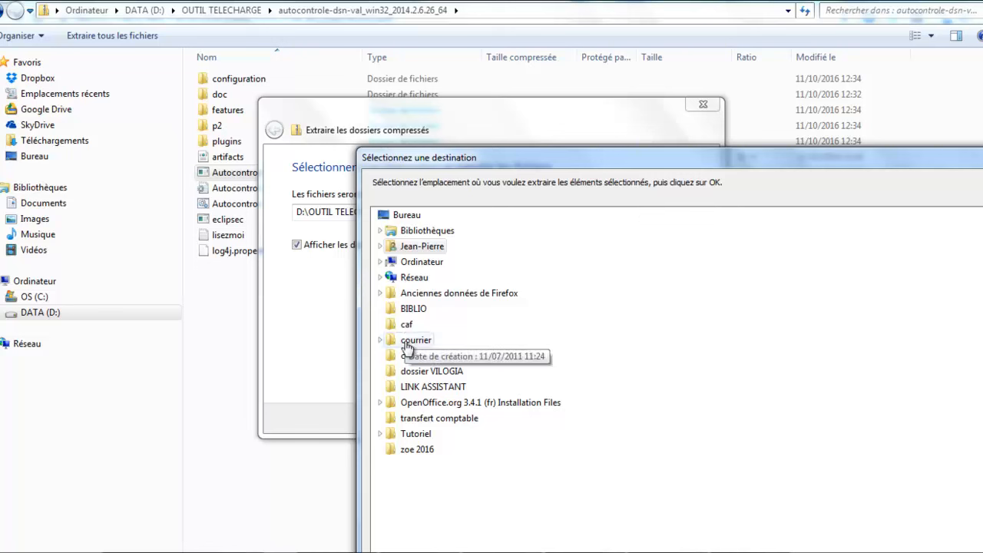
left_click(379, 261)
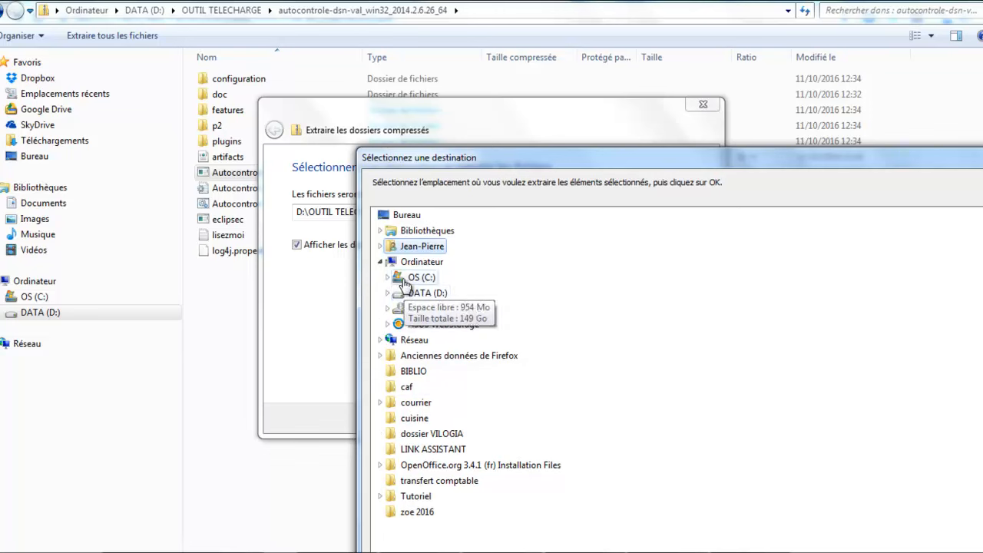
left_click(413, 298)
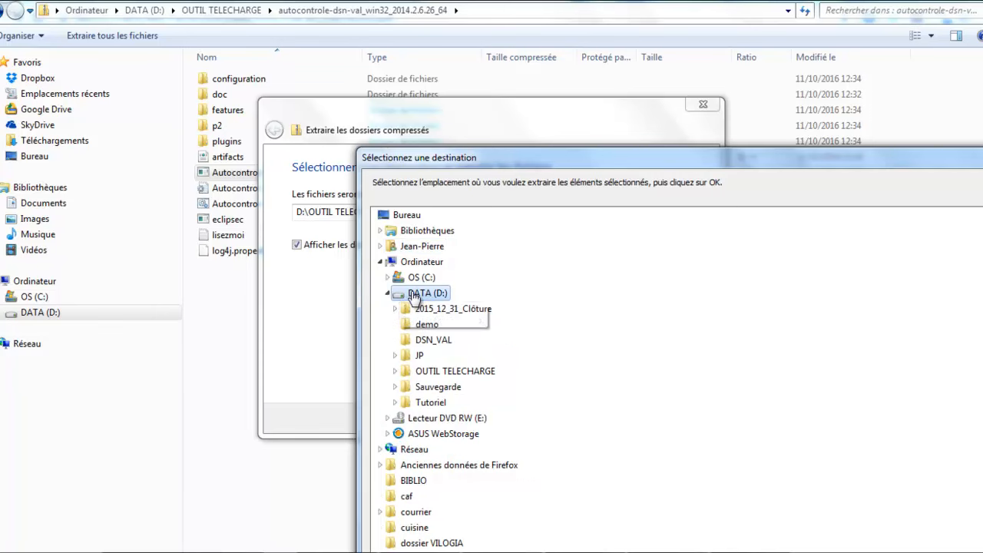
left_click(415, 342)
left_click(842, 540)
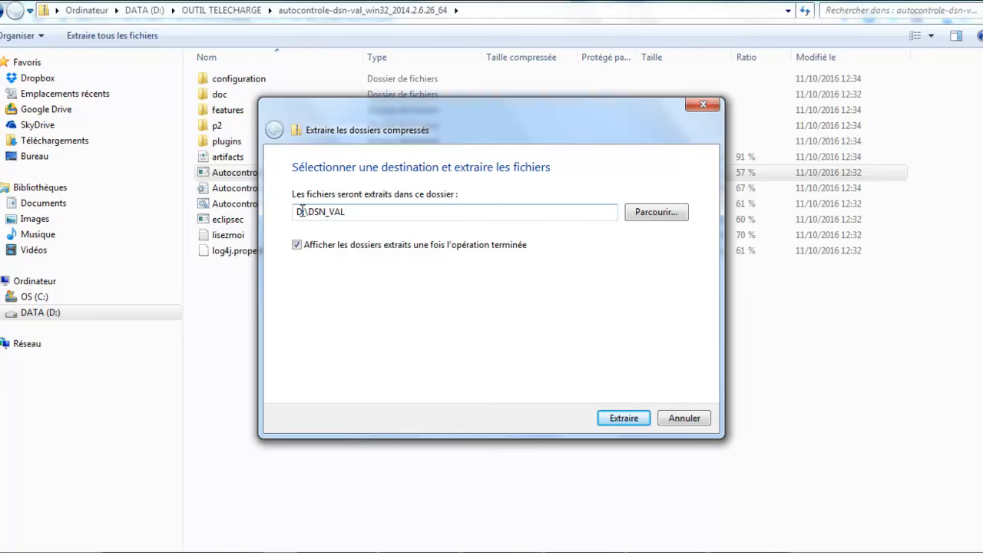
left_click(624, 418)
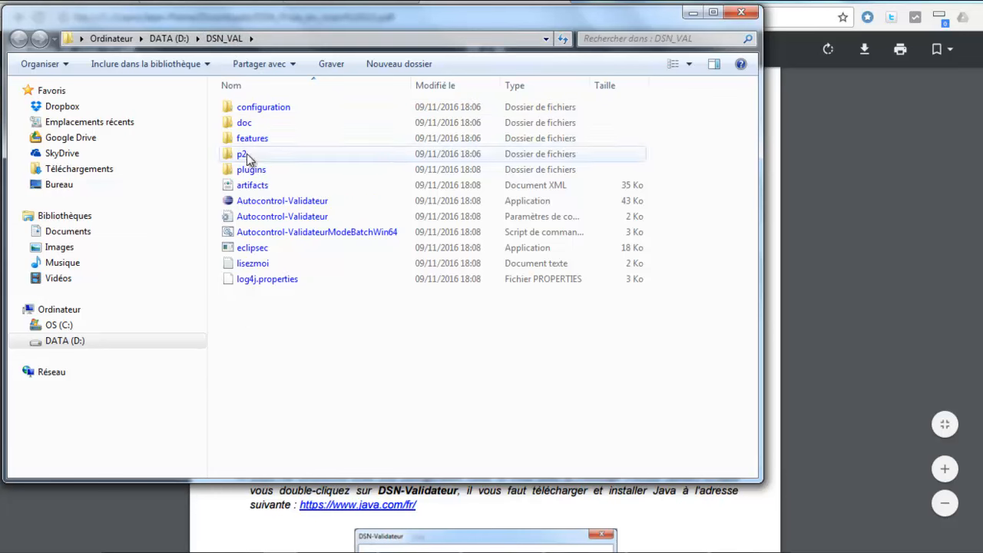
Step: Try to launch the Autocontrol-Validateur application from the DSN_VAL folder, then dismiss its message
double_click(255, 203)
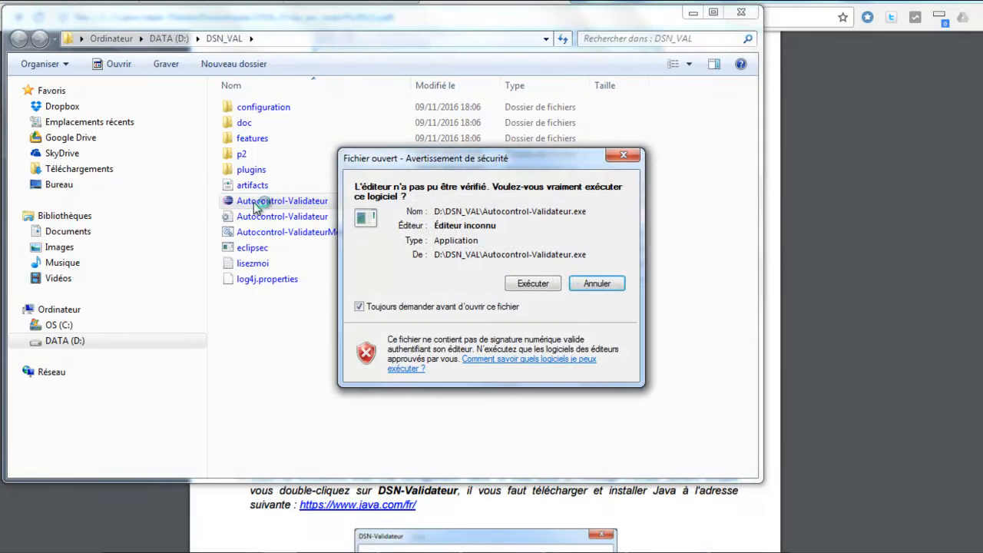
left_click(533, 283)
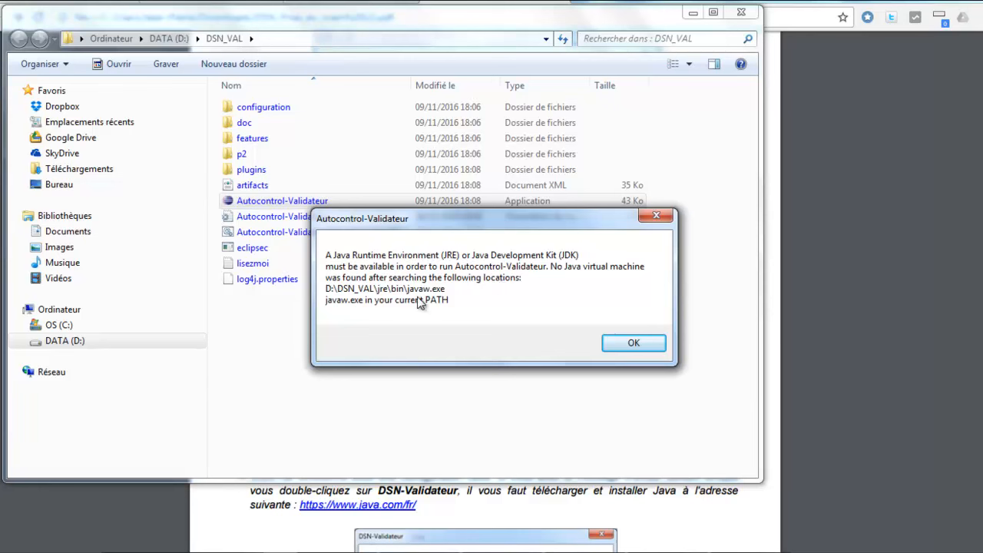
left_click(623, 345)
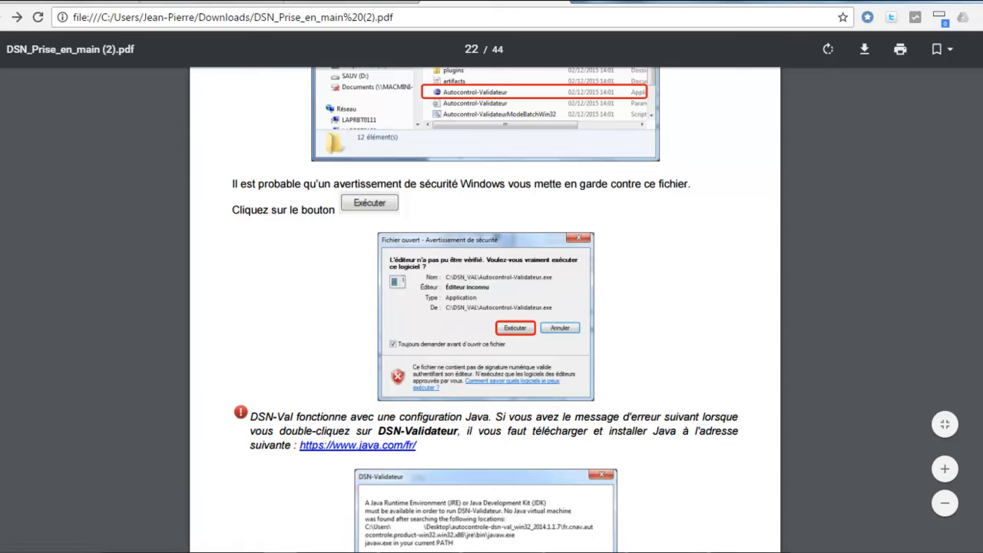
Step: Switch to EBP Paye and open the monthly DSN declarations of the Démonstration file
left_click(428, 547)
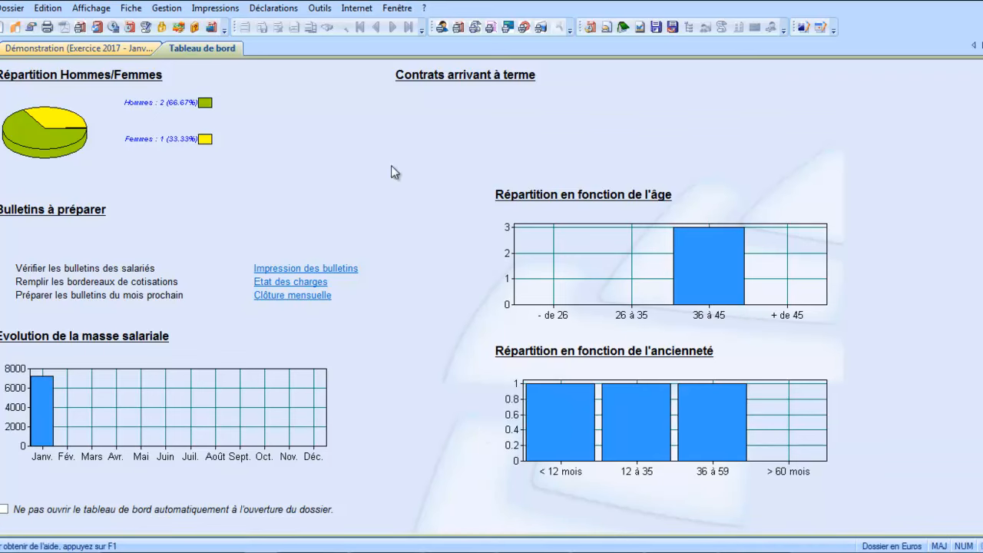
left_click(273, 8)
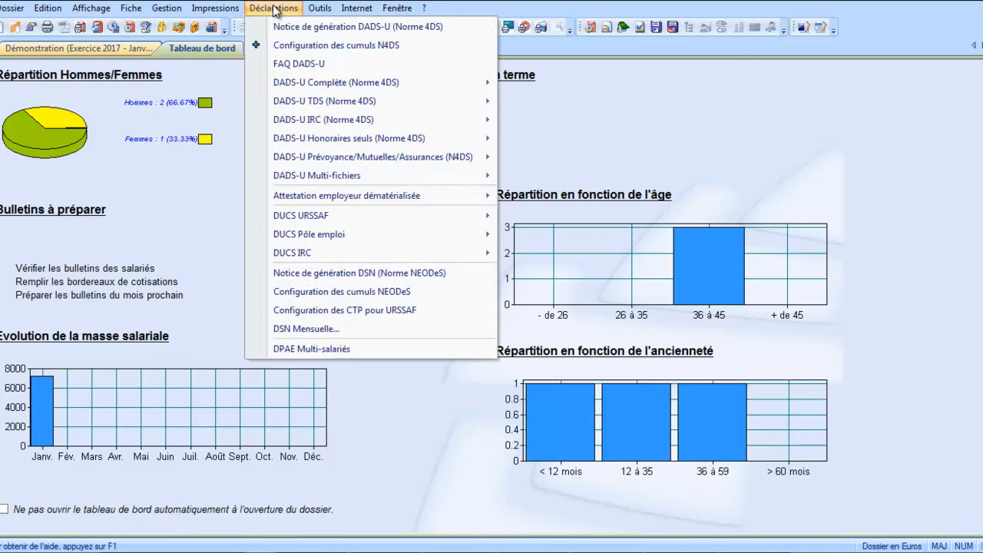
mouse_move(305, 251)
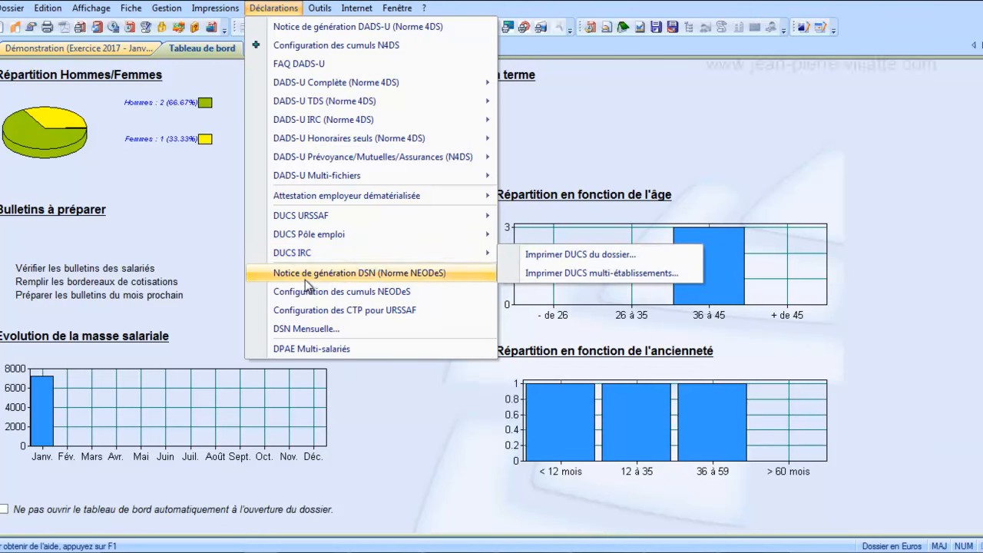
left_click(306, 329)
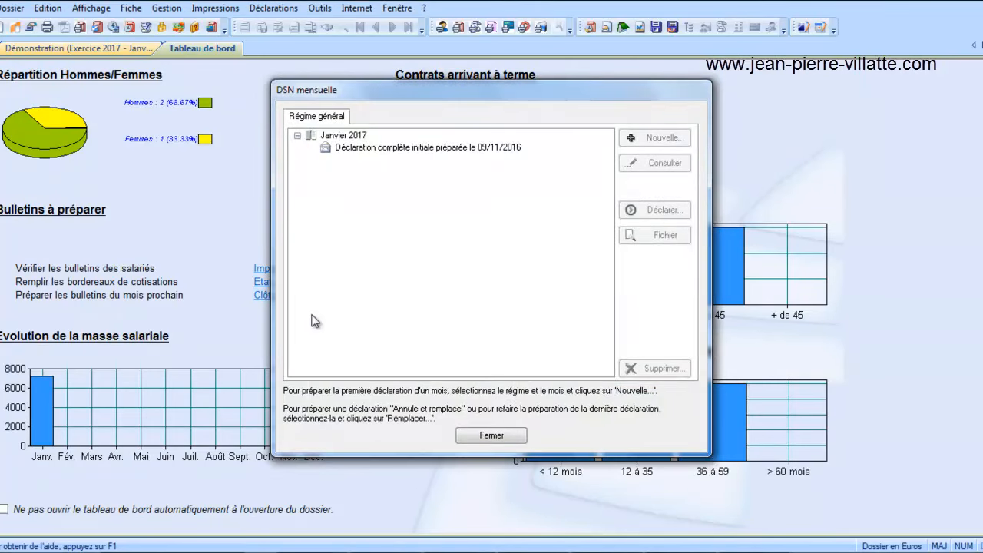
Step: Delete the complete initial declaration prepared for Janvier 2017
left_click(450, 149)
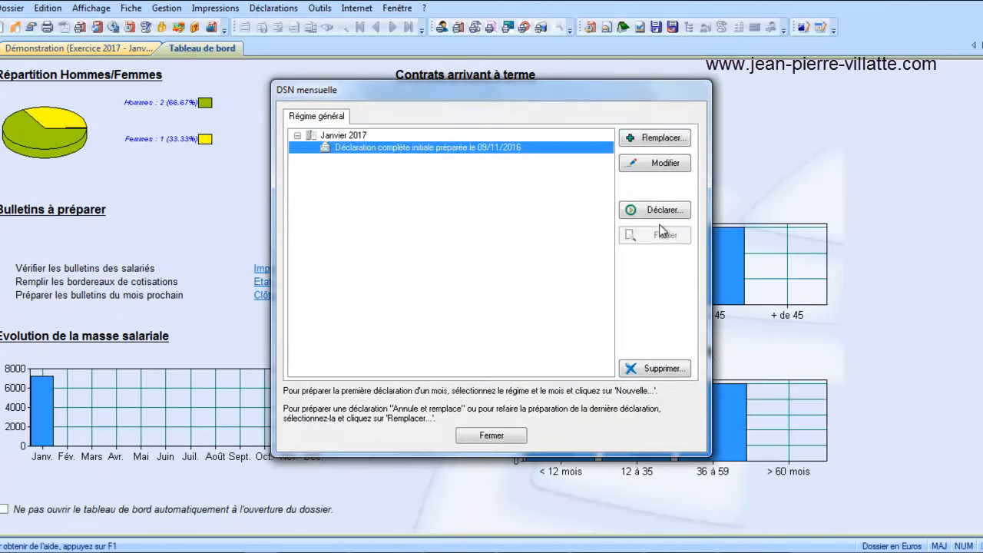
left_click(654, 369)
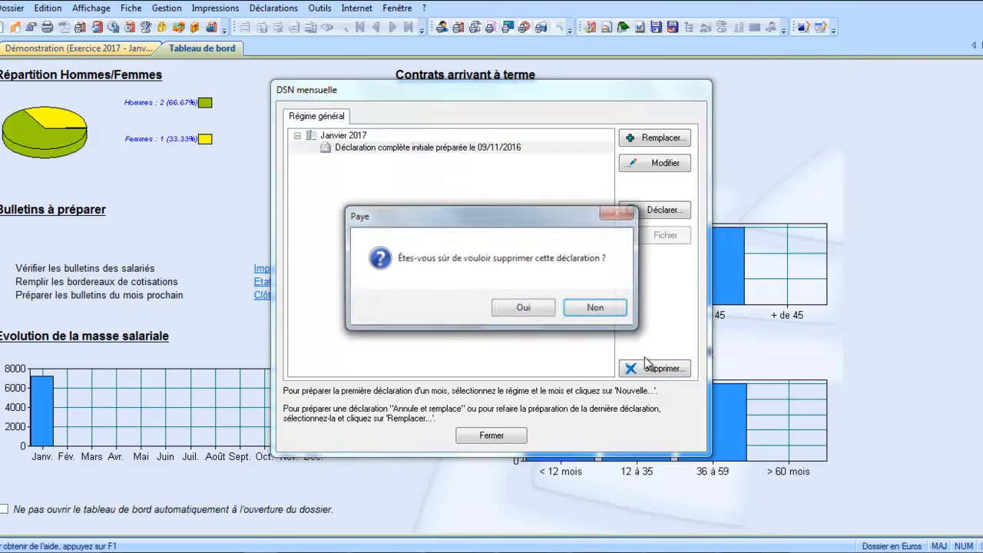
left_click(525, 312)
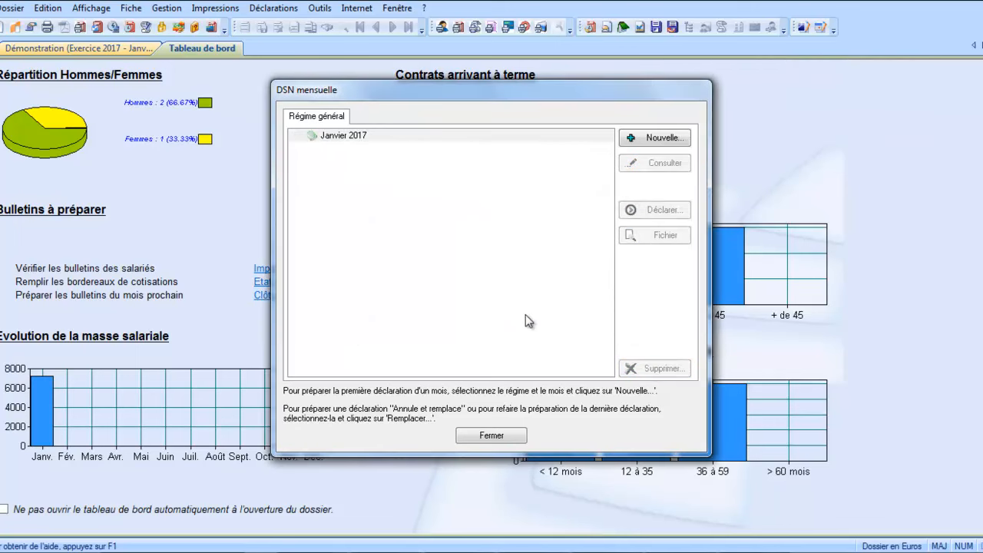
Step: Prepare a new complete monthly DSN for Janvier 2017, accepting the company SIRET and including work stoppages from 01/01/2017 to 31/01/2017
left_click(332, 138)
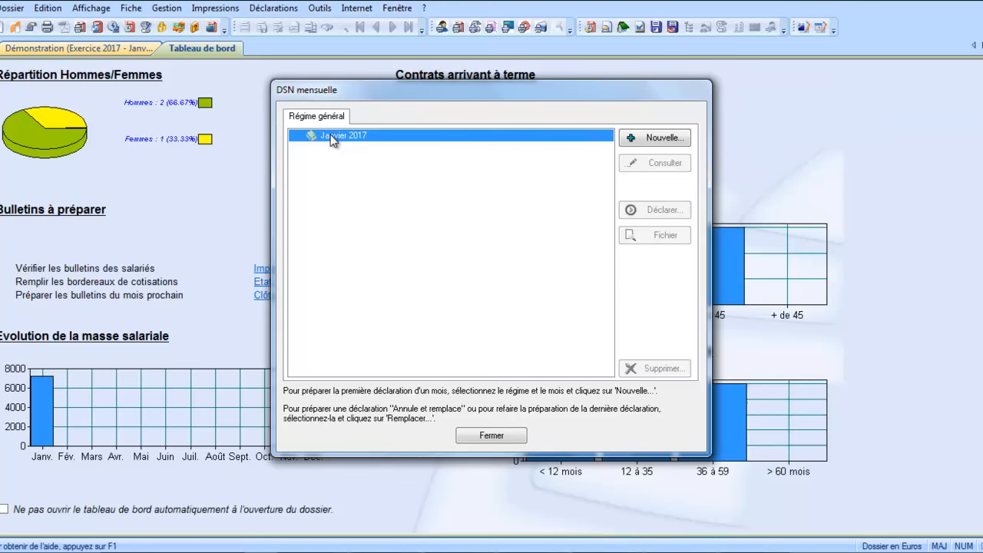
left_click(667, 138)
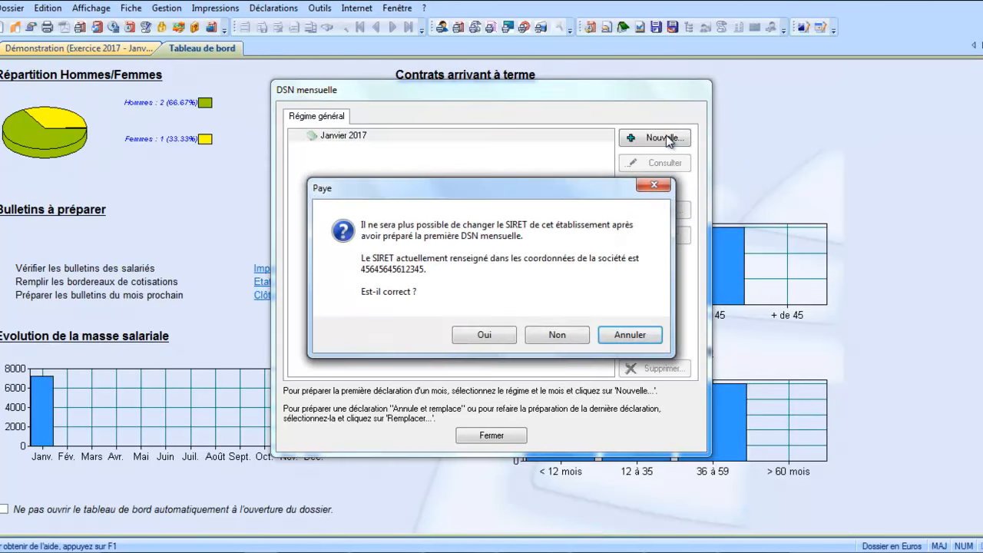
left_click(495, 336)
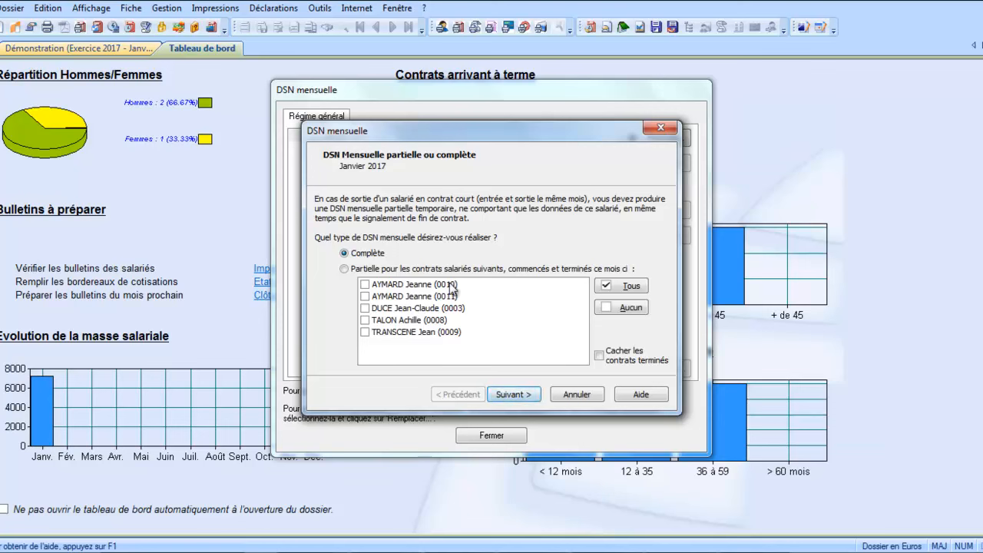
left_click(512, 394)
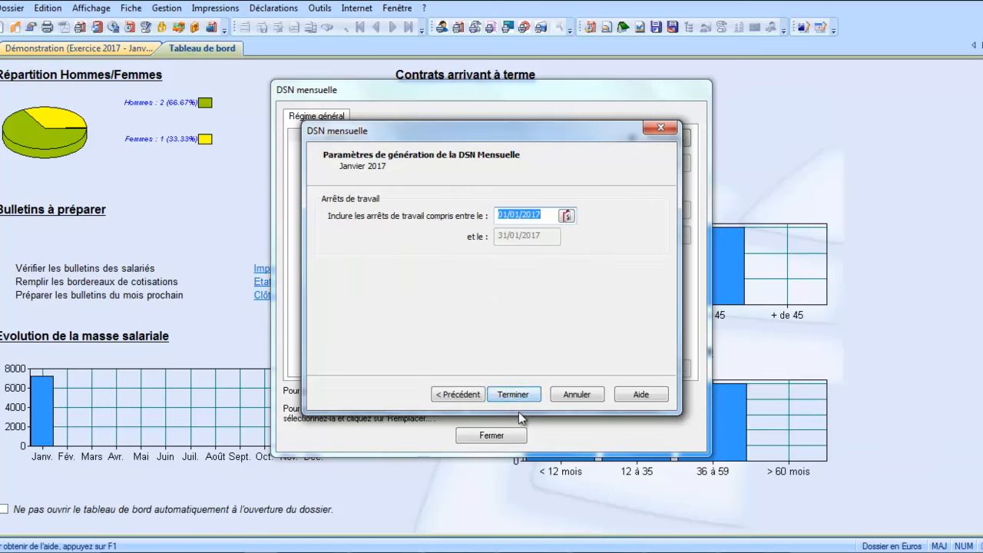
left_click(513, 395)
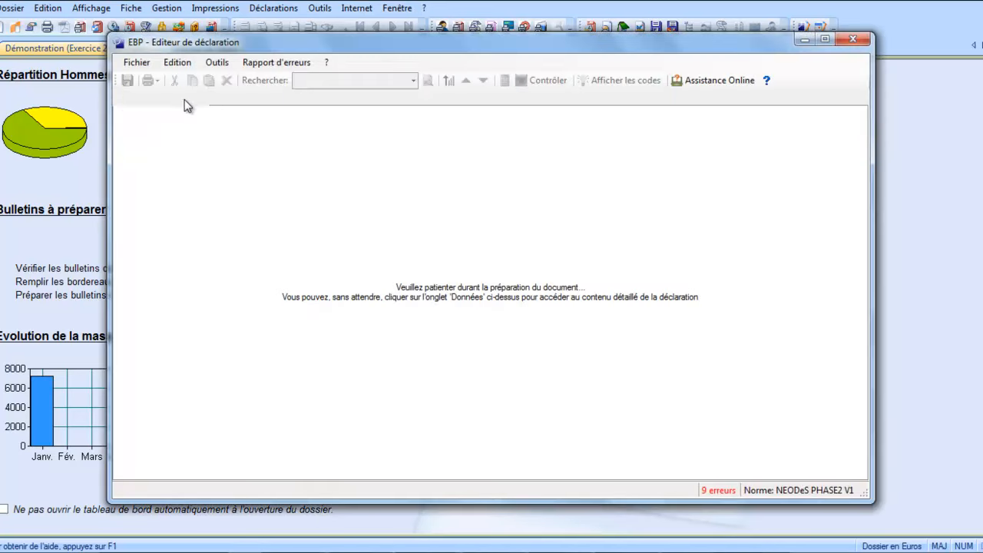
Step: Display the declaration's detailed data and open the control tool path settings
left_click(185, 100)
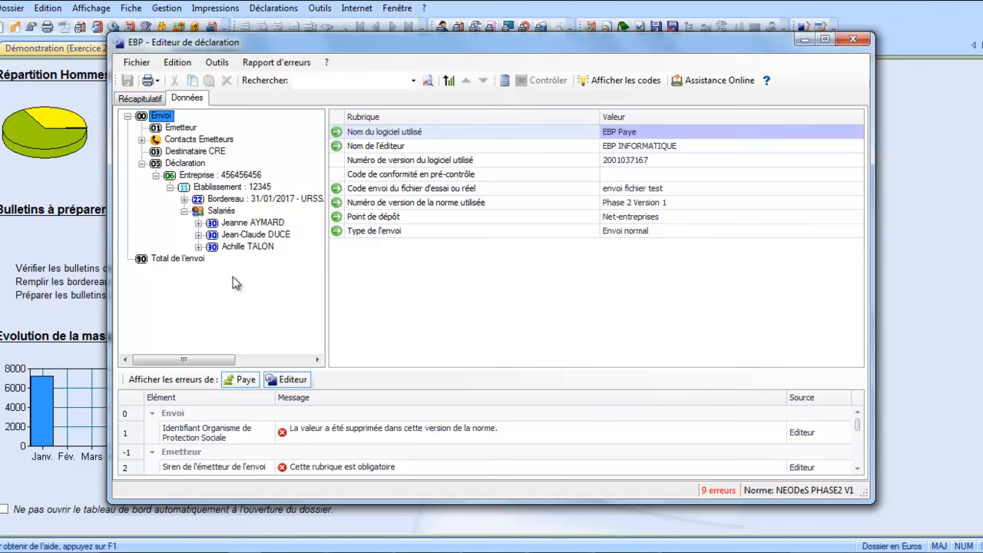
left_click(218, 62)
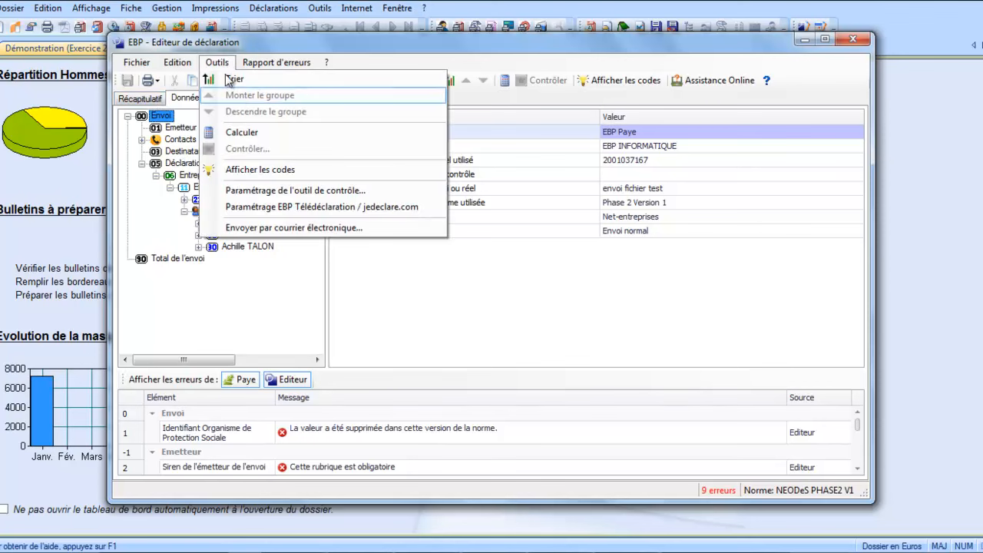
left_click(246, 193)
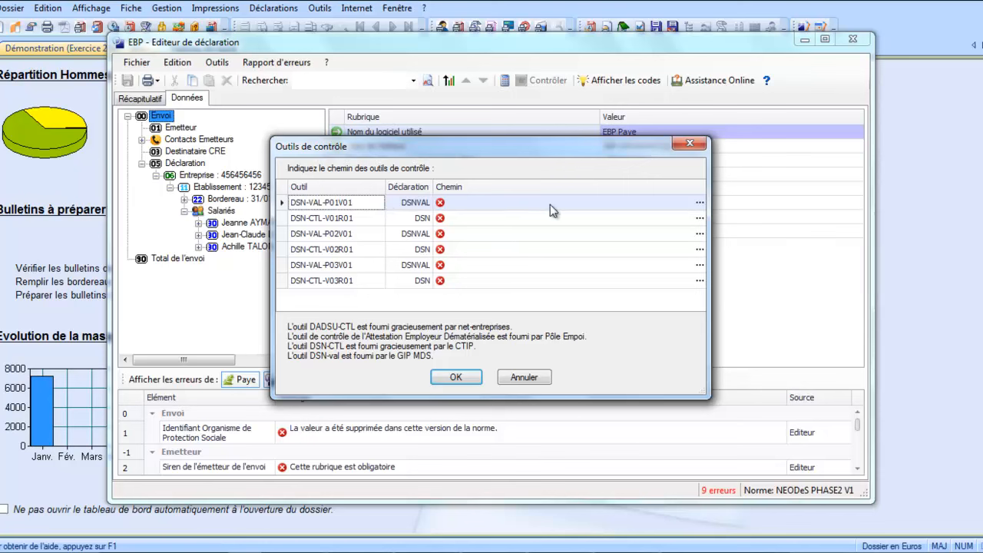
Step: Choose Autocontrol-ValidateurModeBatchWin64 from D:\DSN_VAL as the path for the DSN-VAL-P01V01 control tool
left_click(699, 204)
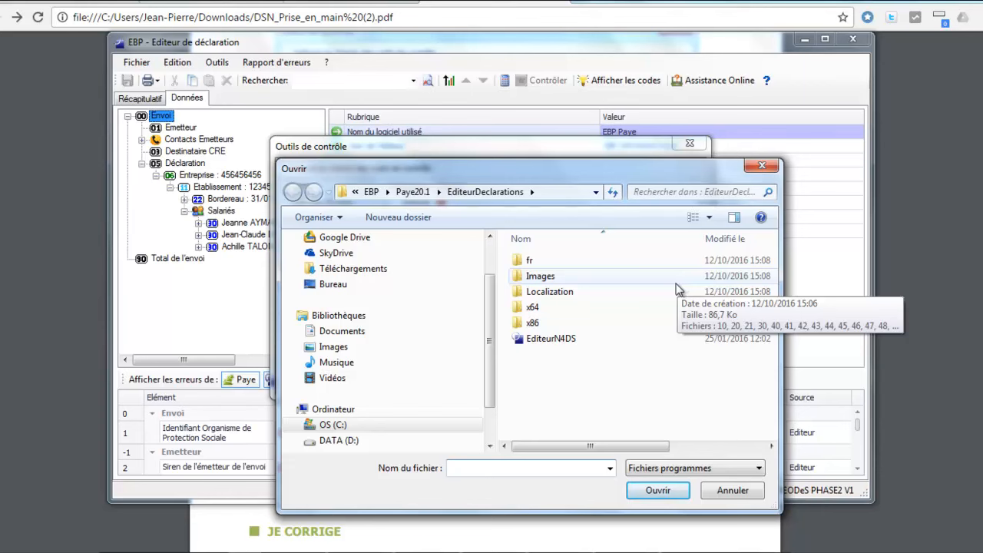
left_click(325, 439)
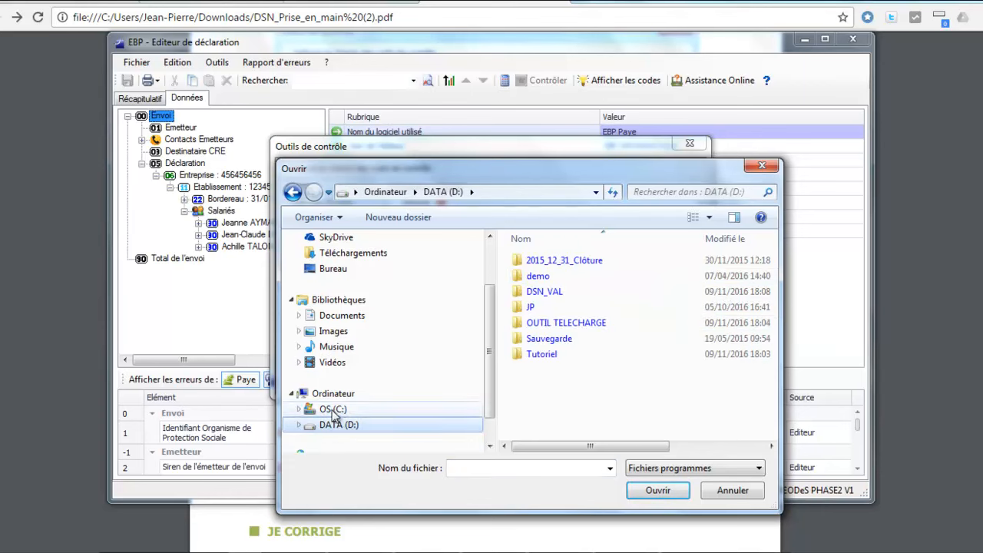
double_click(542, 289)
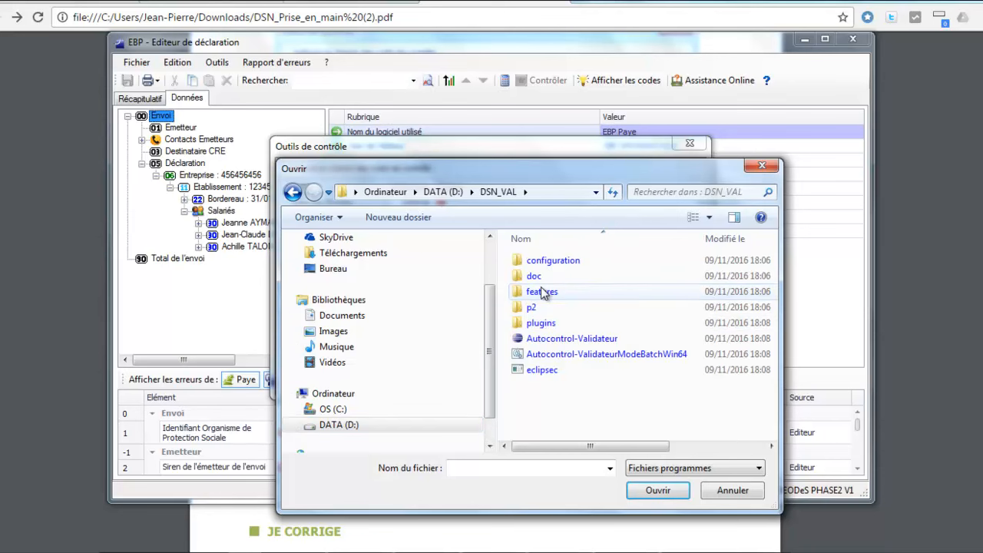
left_click(617, 355)
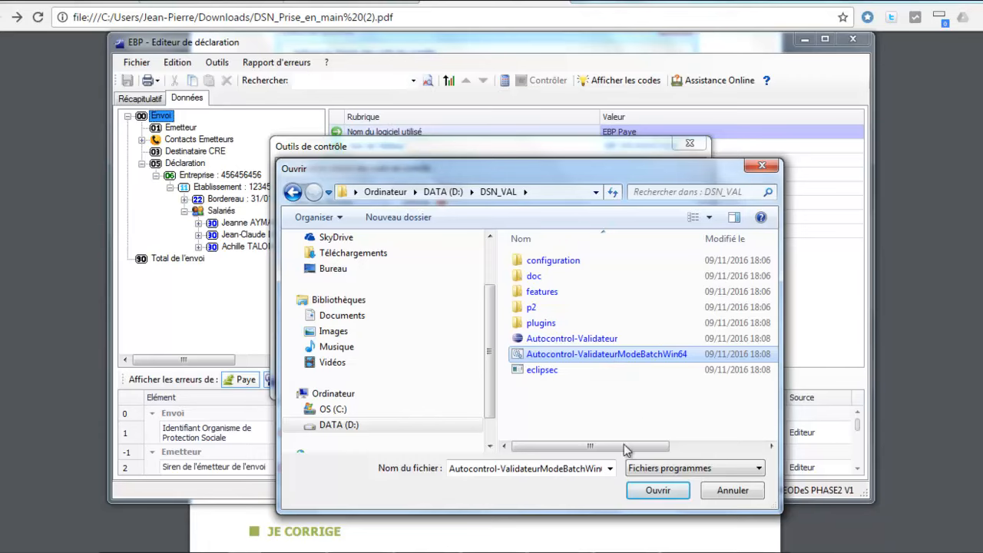